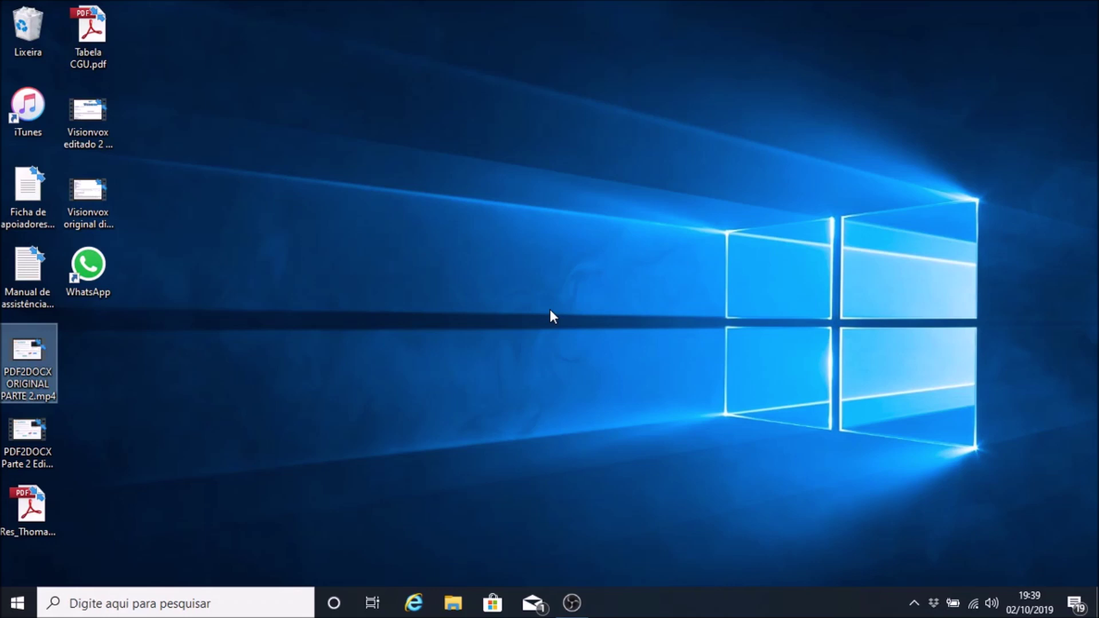
Open the Vídeo page of the Sistema category in Windows Configurações
key(super+i)
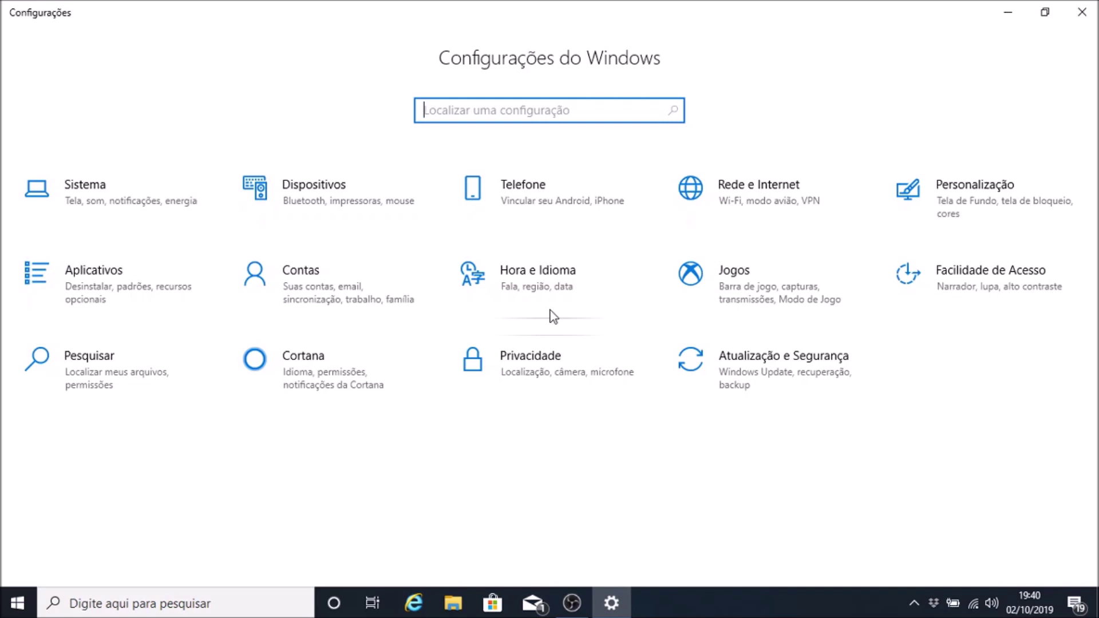
key(Tab)
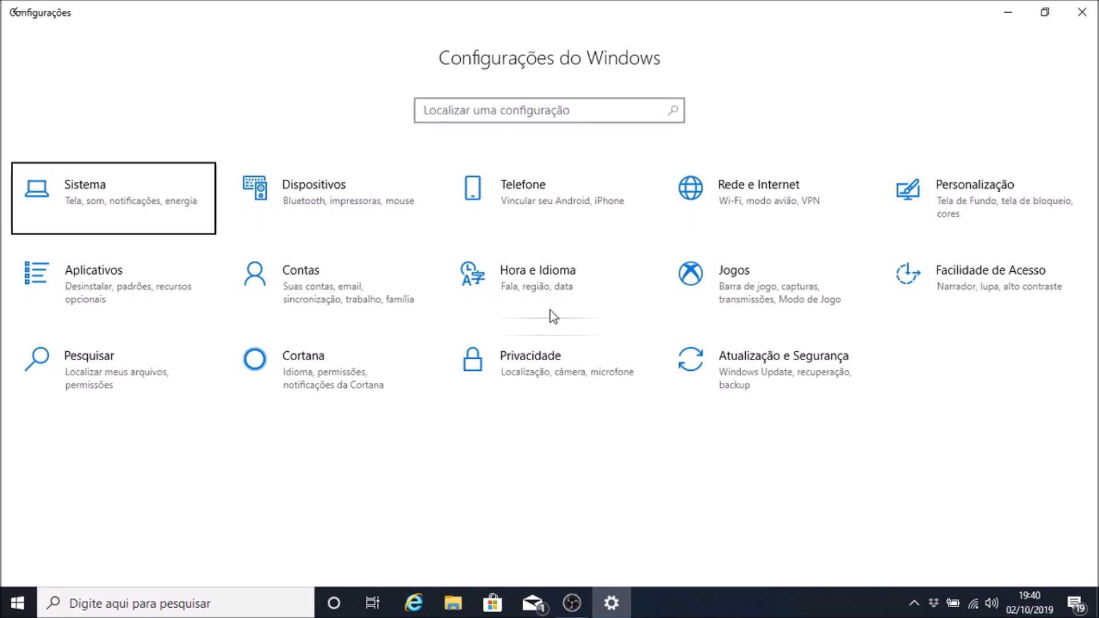
key(Return)
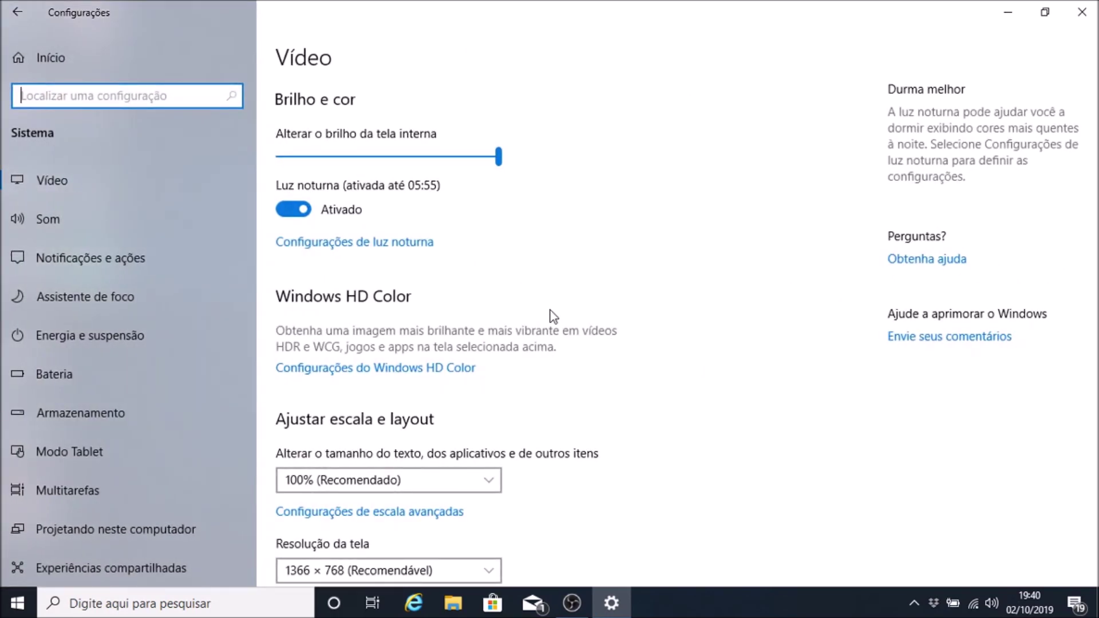
Lower the internal display's brightness to 96
key(Tab)
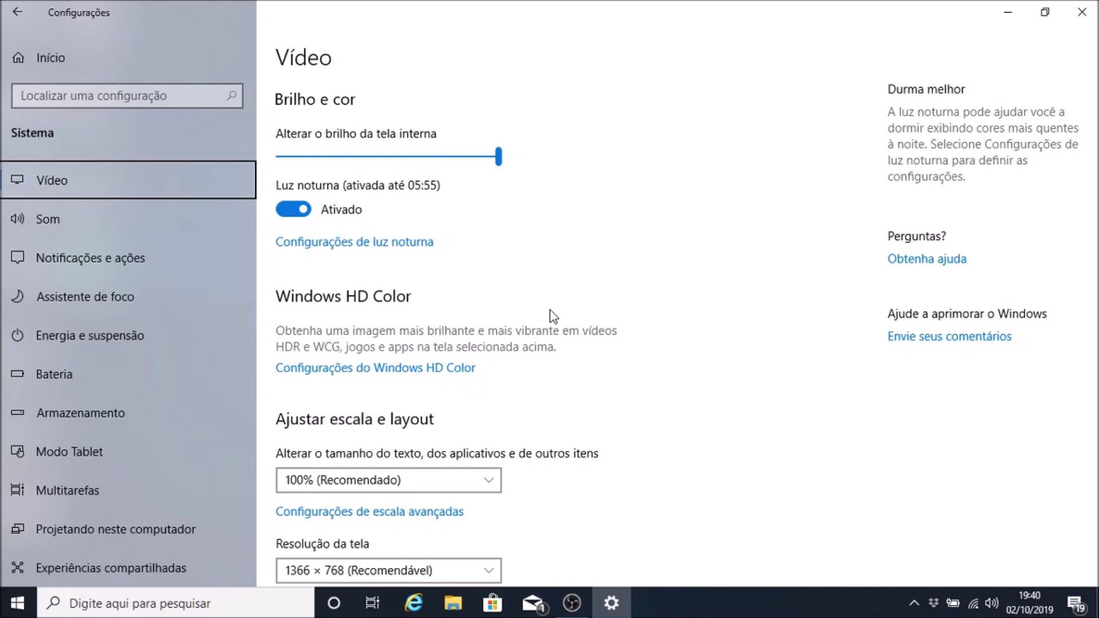
key(Tab)
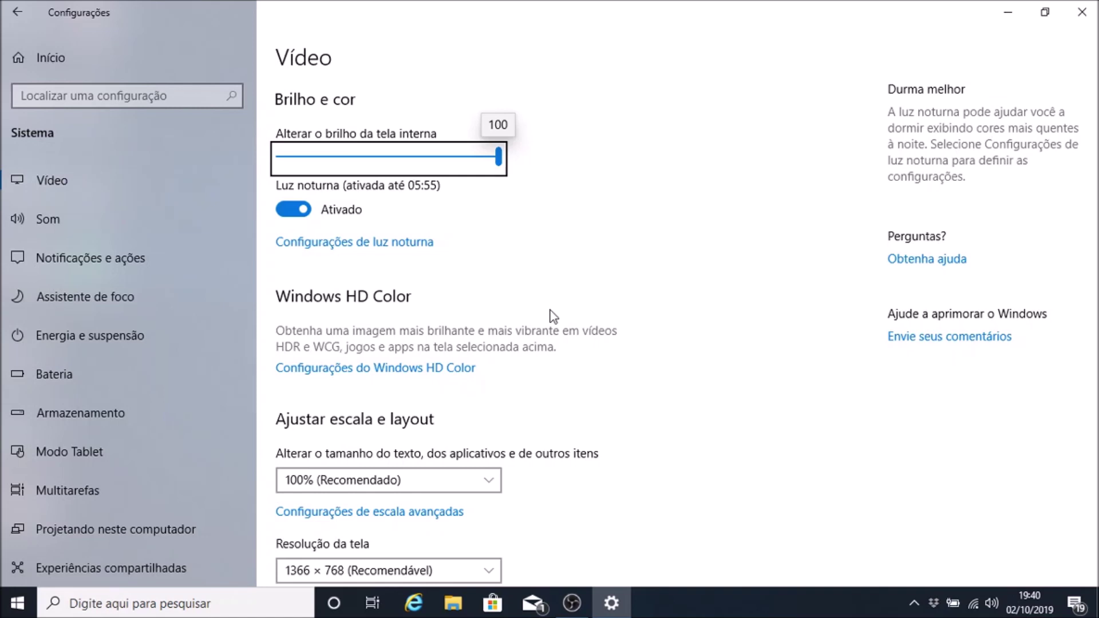
key(Left)
key(Left)
key(Left)
key(Left)
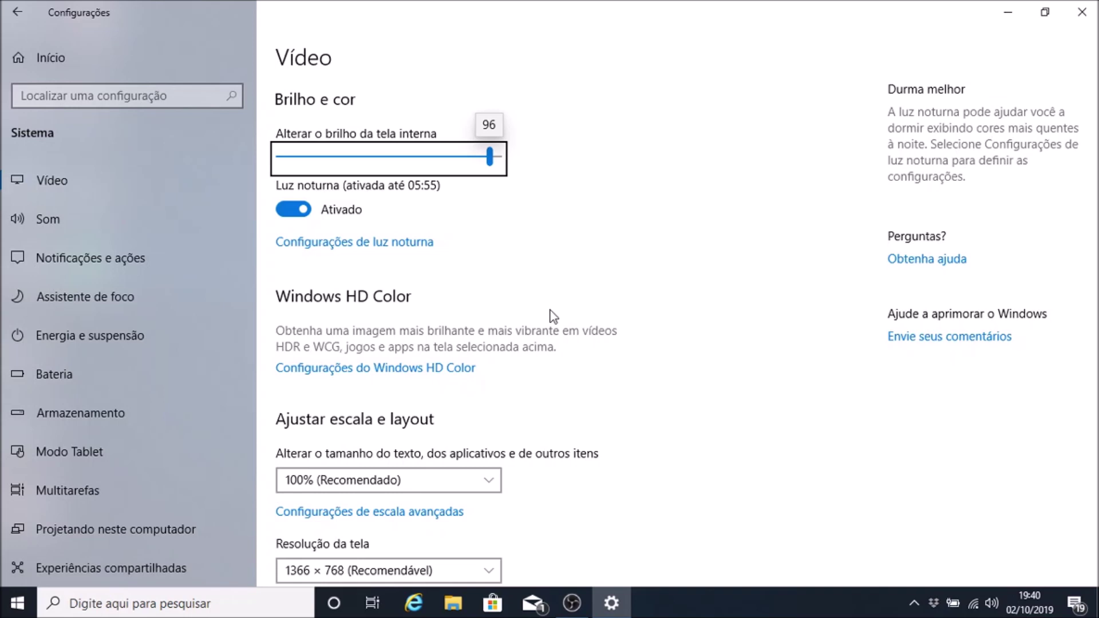
Raise the internal display's brightness to 100
key(Right)
key(Right)
key(Right)
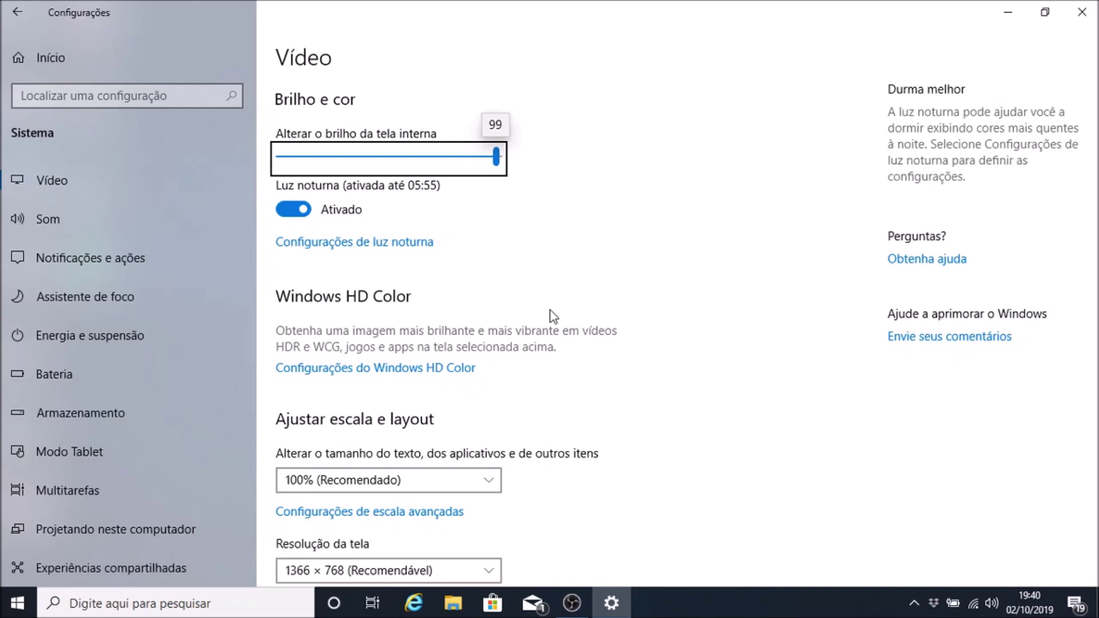
key(Right)
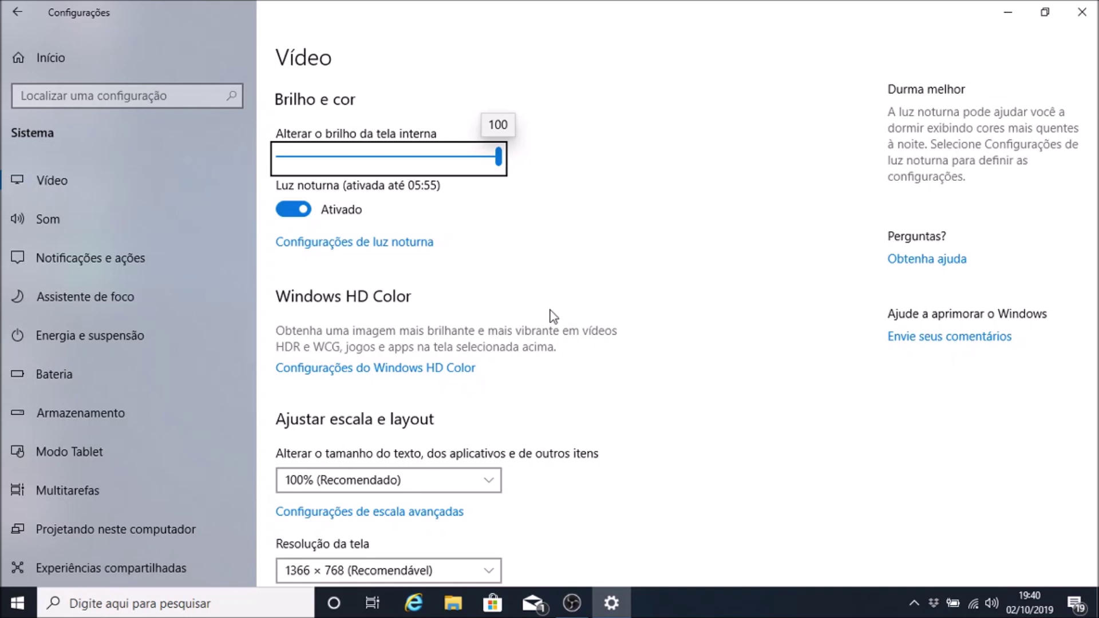
Examine the night light, Windows HD Color and text scaling options on the Vídeo page
key(Tab)
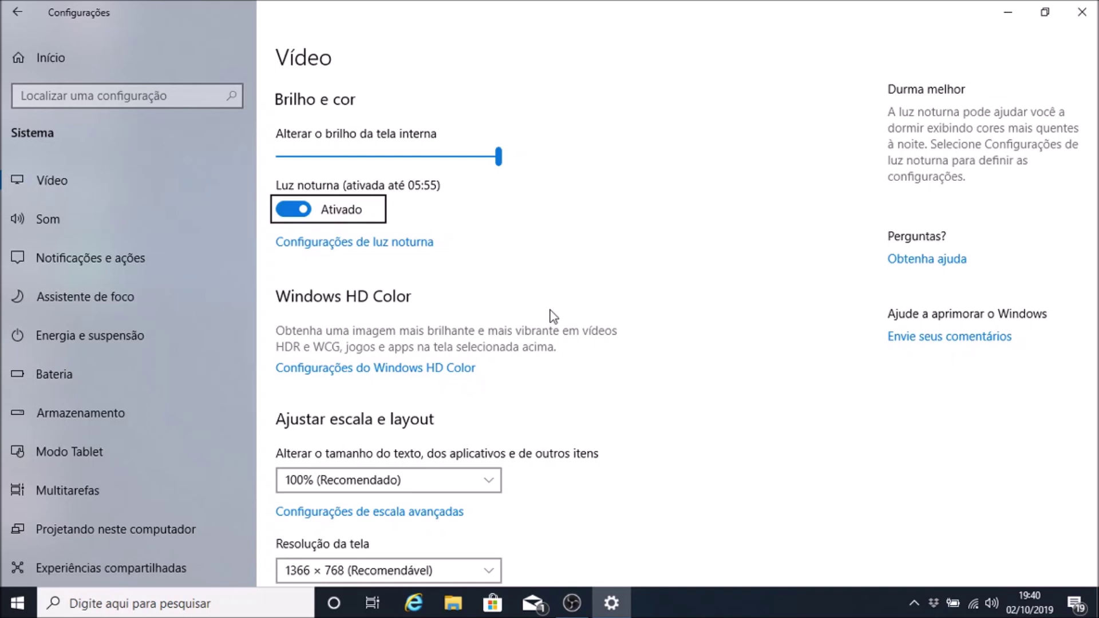
key(Tab)
key(Tab)
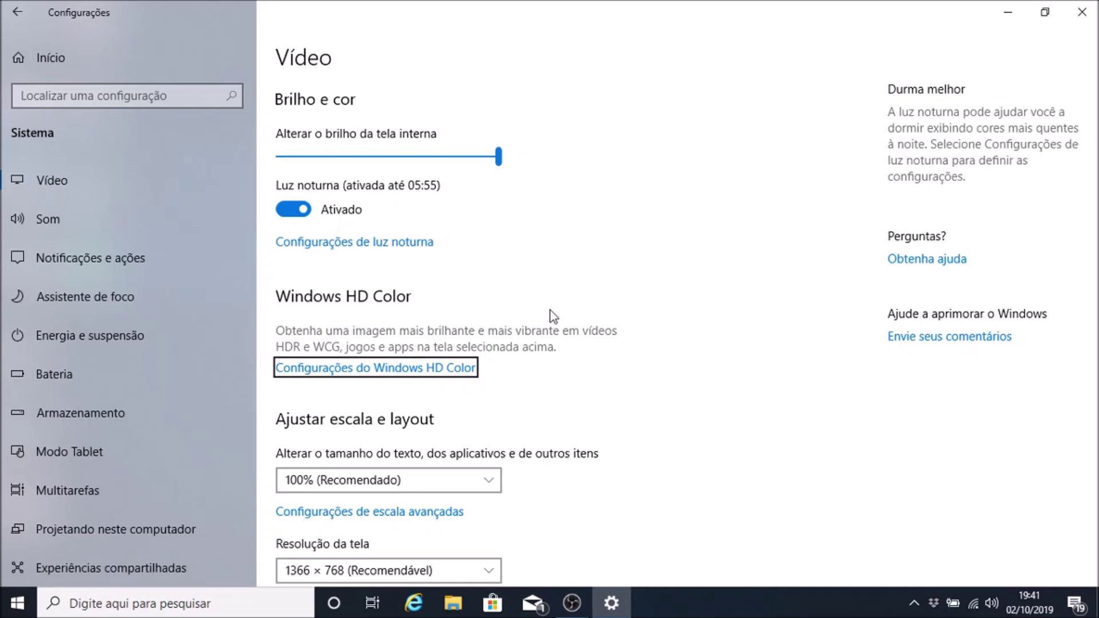
key(Tab)
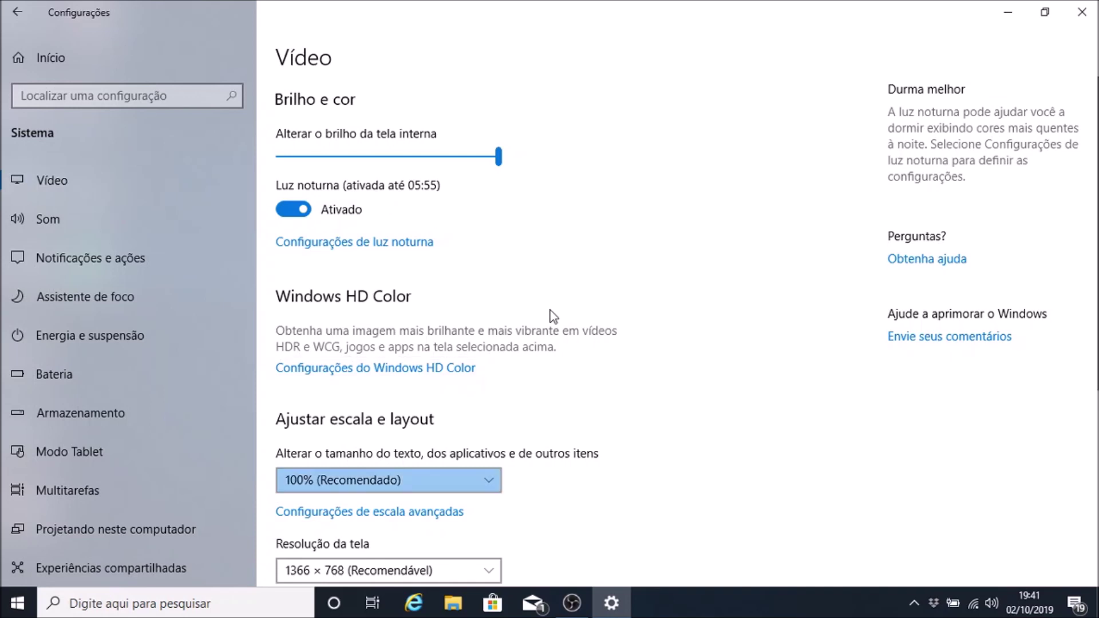
key(Tab)
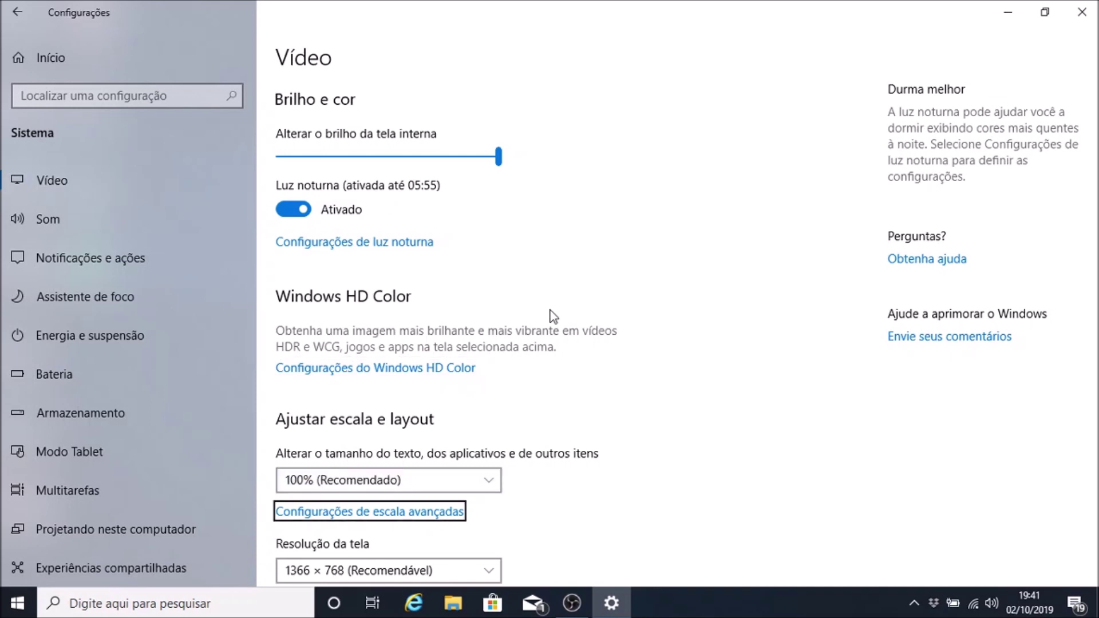
Try switching the screen orientation to portrait without keeping the change
key(Tab)
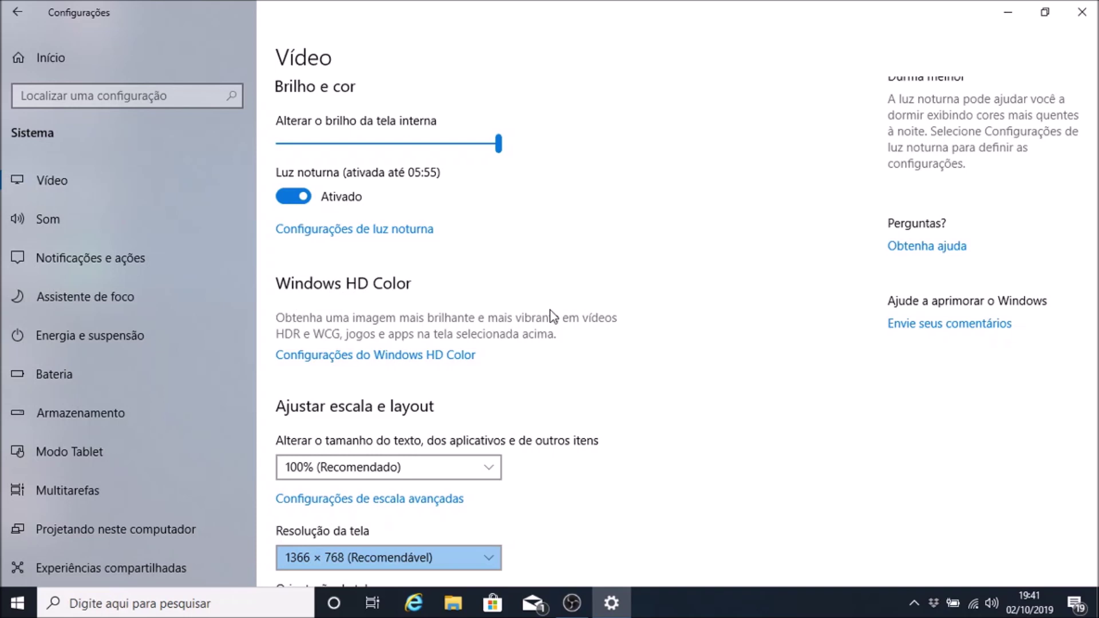
key(Tab)
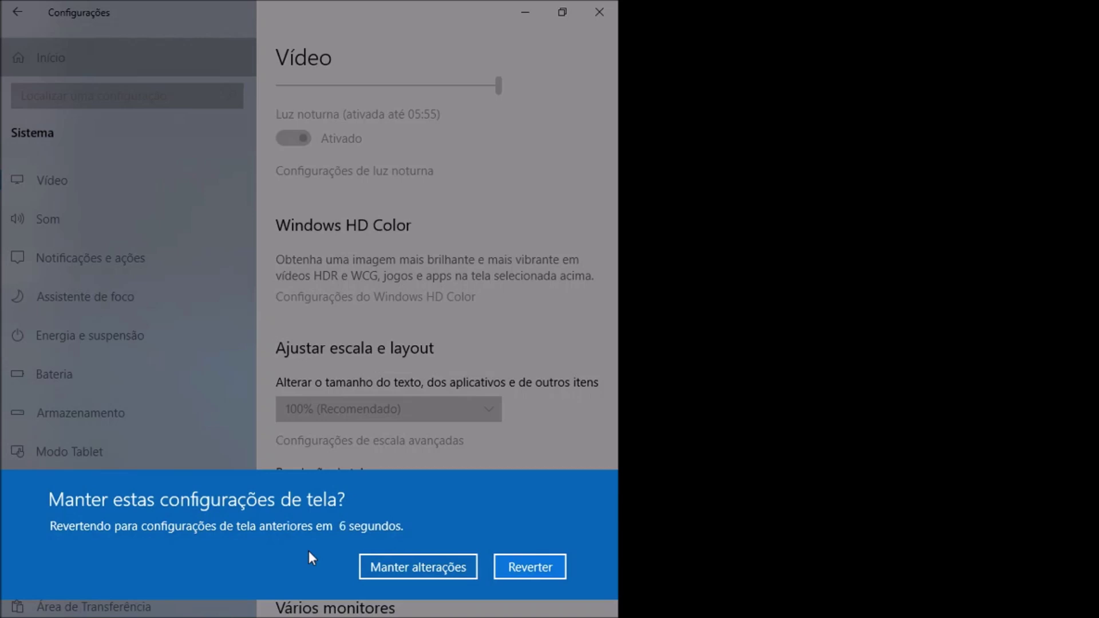
key(Tab)
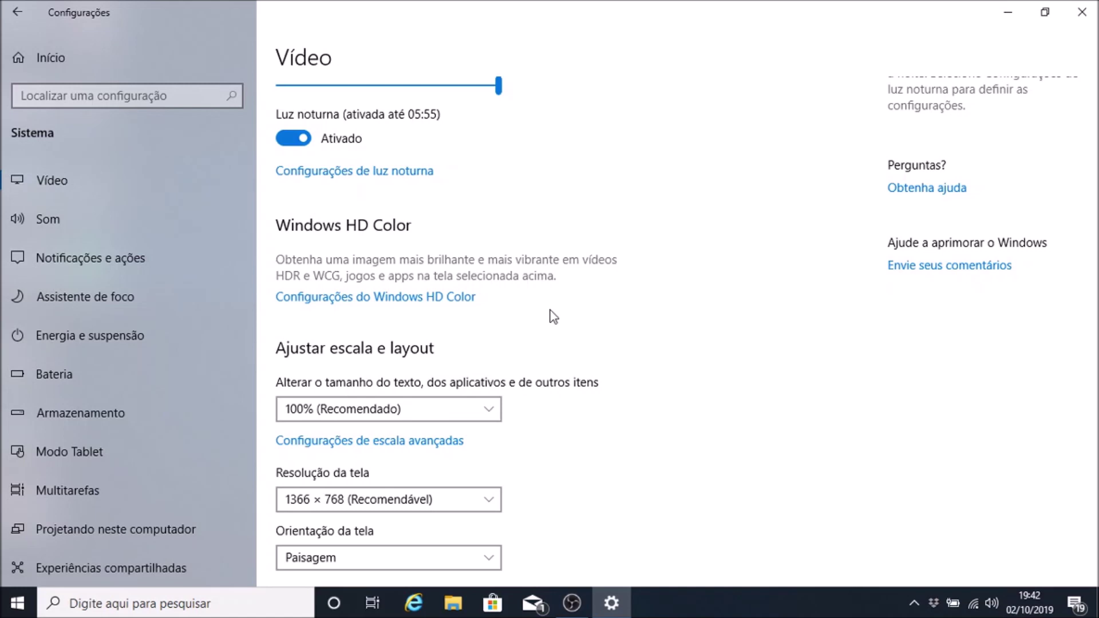
Set the screen orientation to Retrato again and revert to the previous display settings
key(Tab)
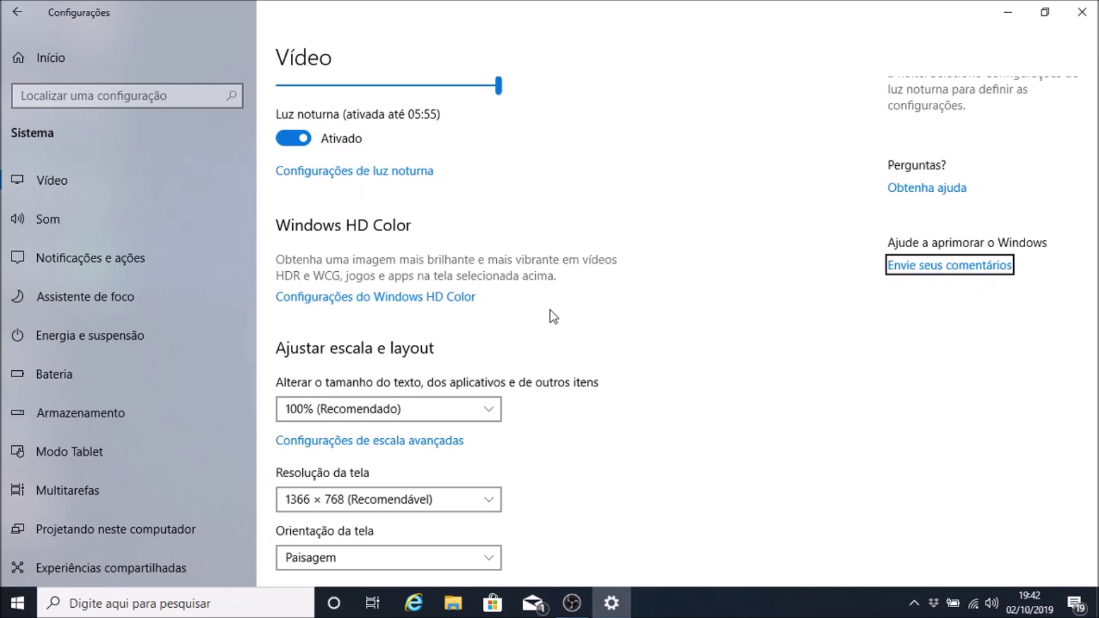
key(shift+Tab)
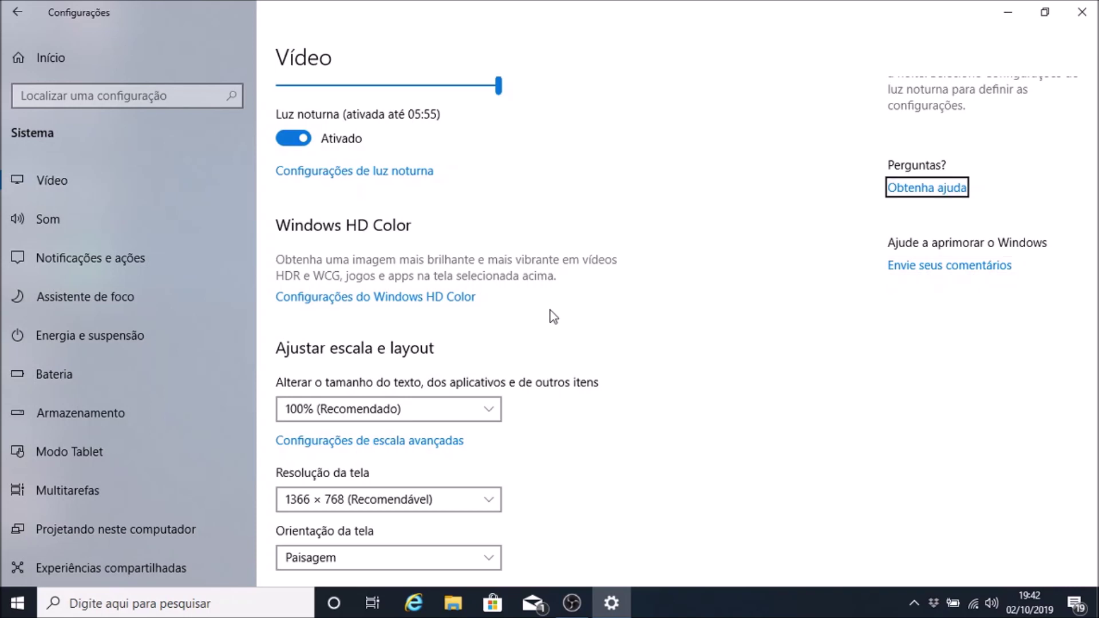
key(shift+Tab)
key(shift+Tab)
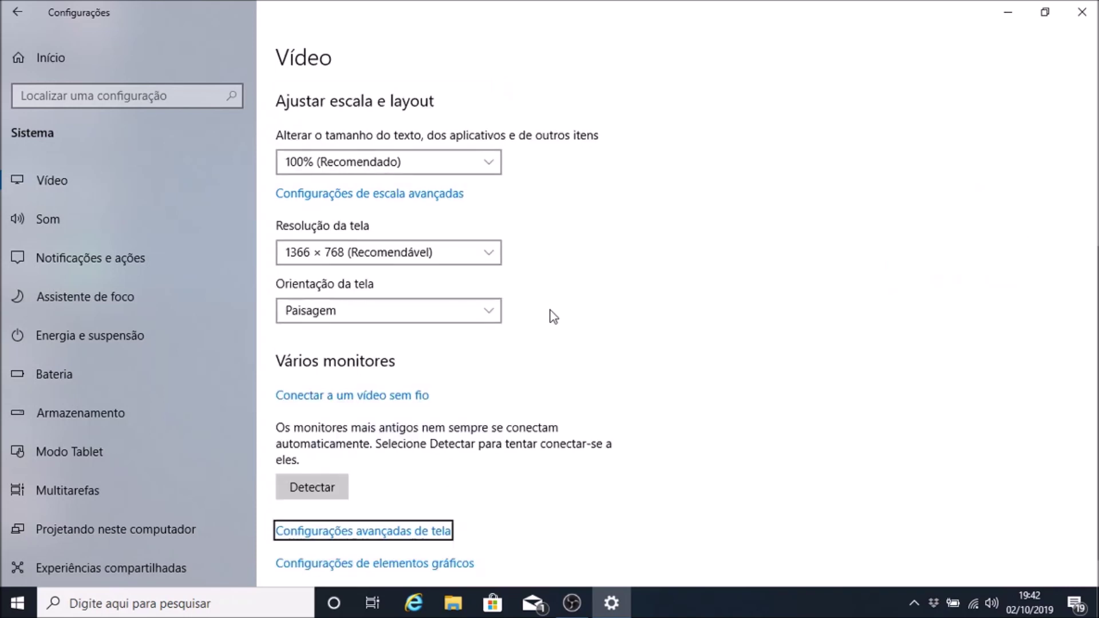
key(shift+Tab)
key(shift+Tab)
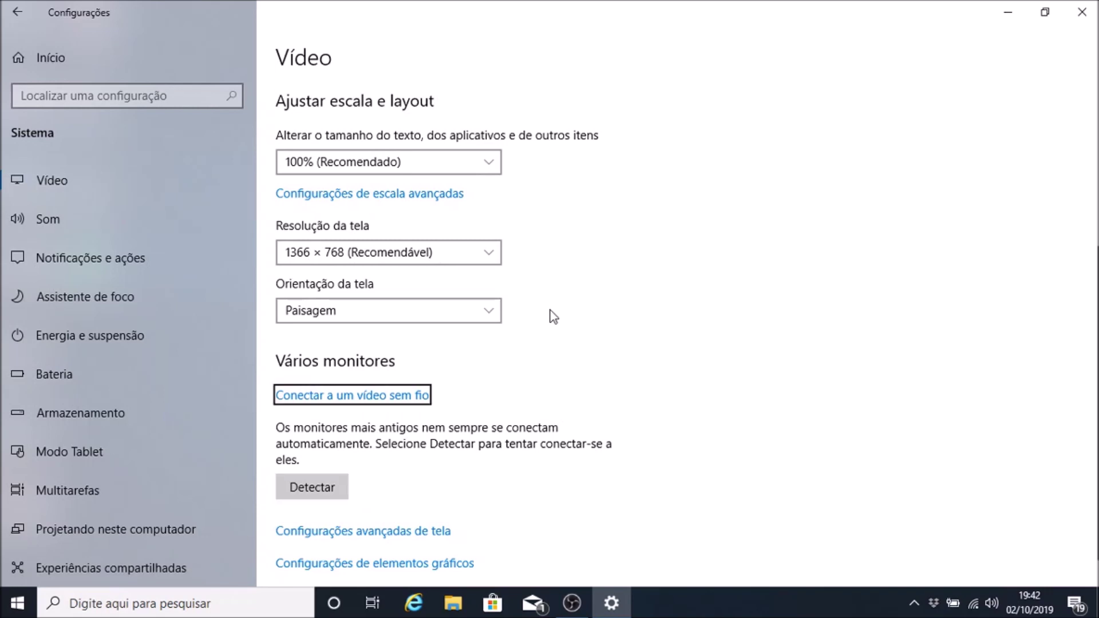
key(shift+Tab)
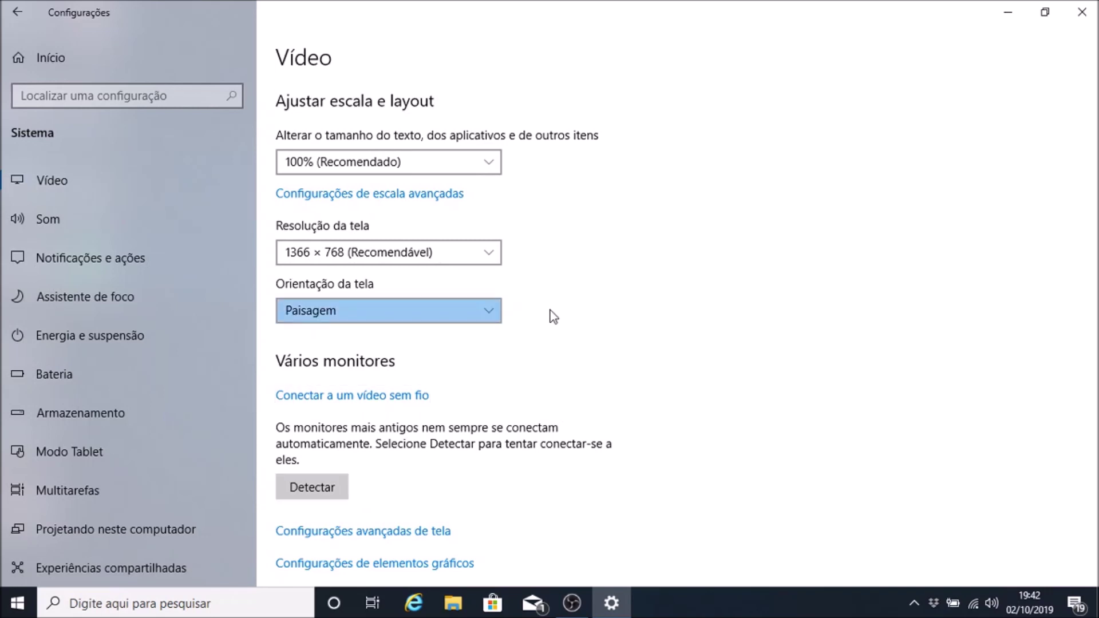
key(shift+Tab)
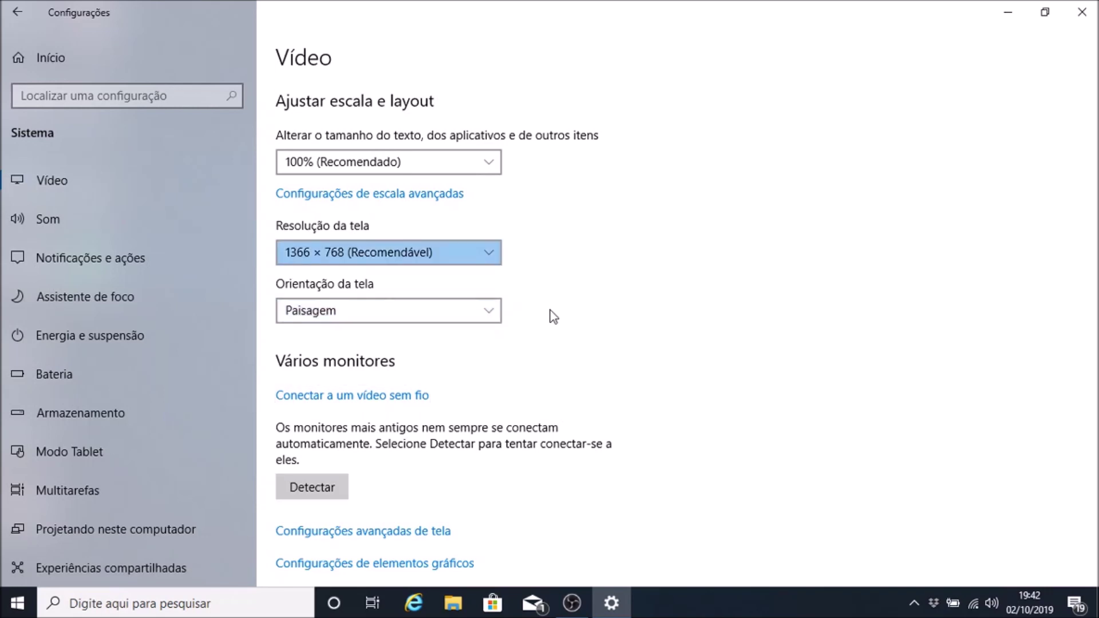
key(Tab)
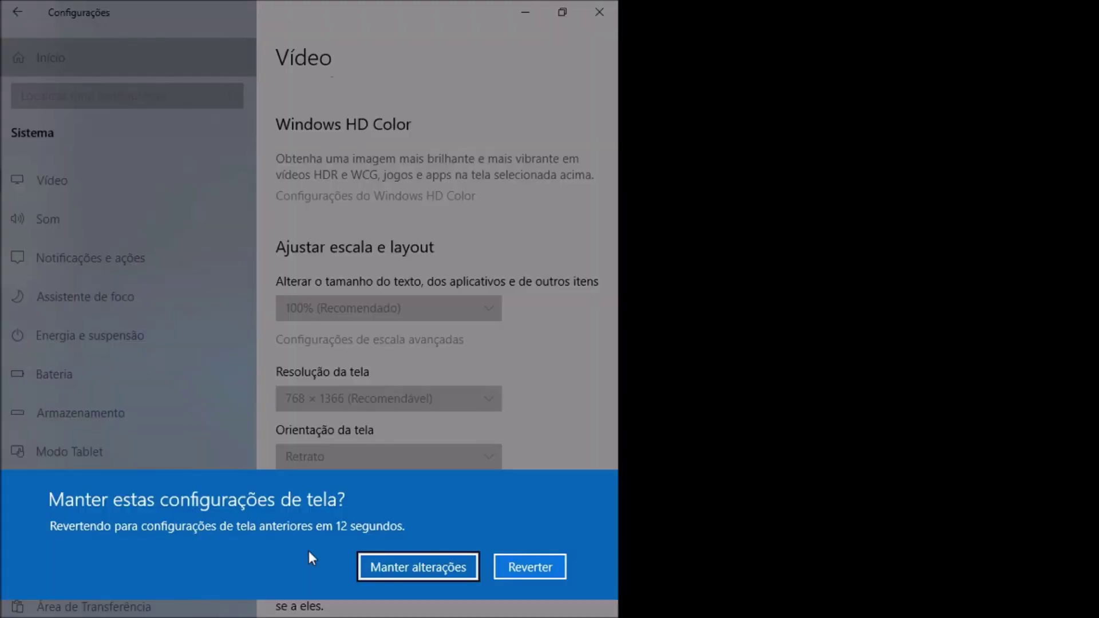
key(Tab)
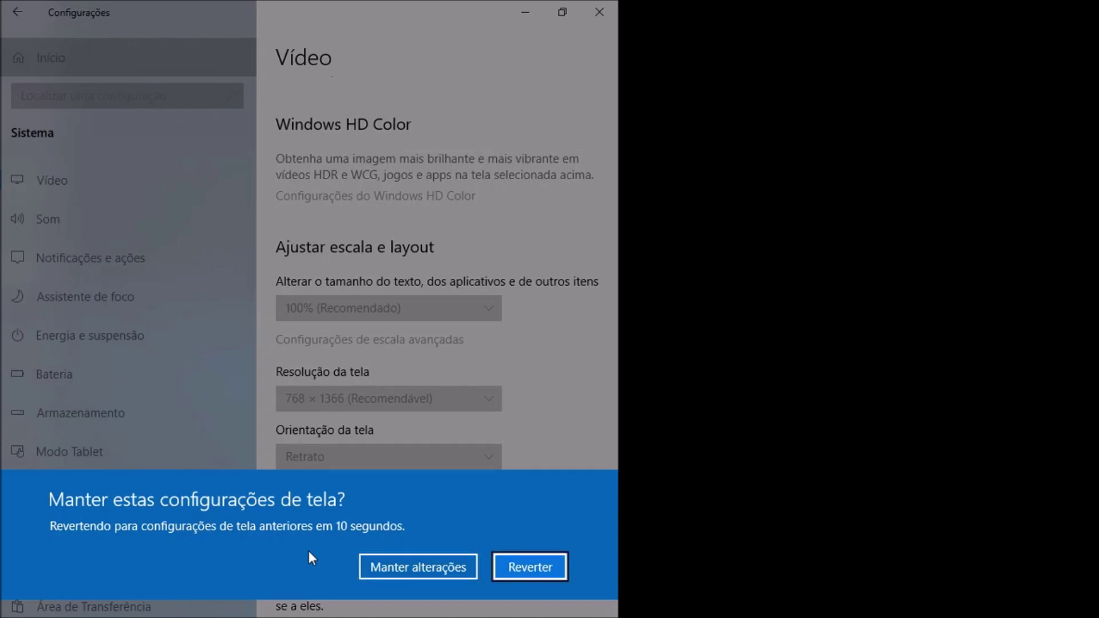
key(Return)
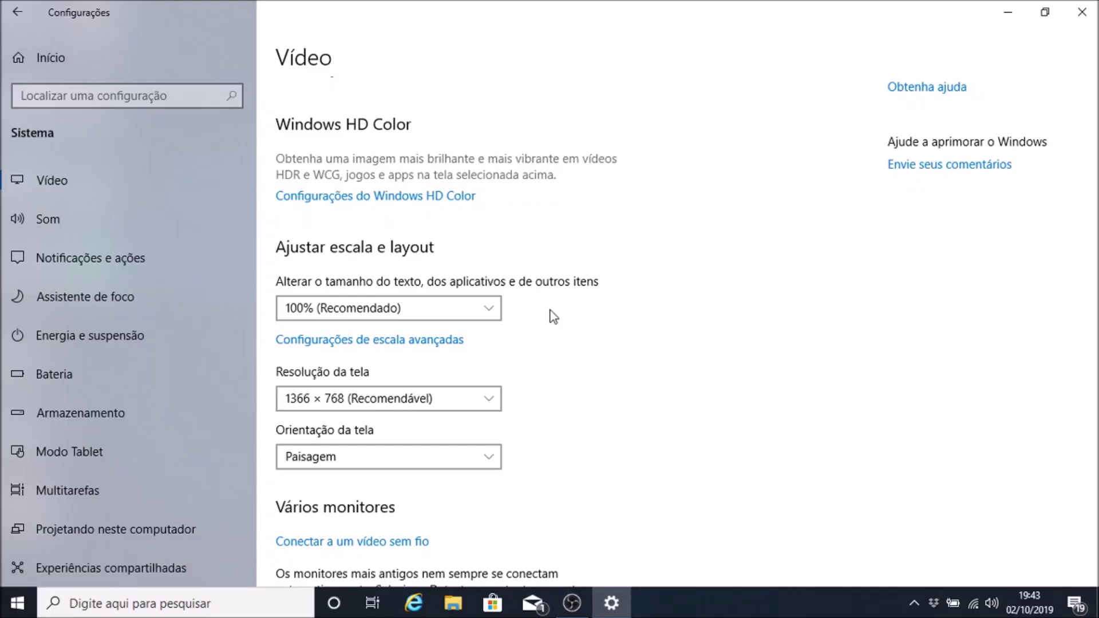
Examine the graphics, multiple-monitor, orientation and resolution options on the Vídeo page
key(Tab)
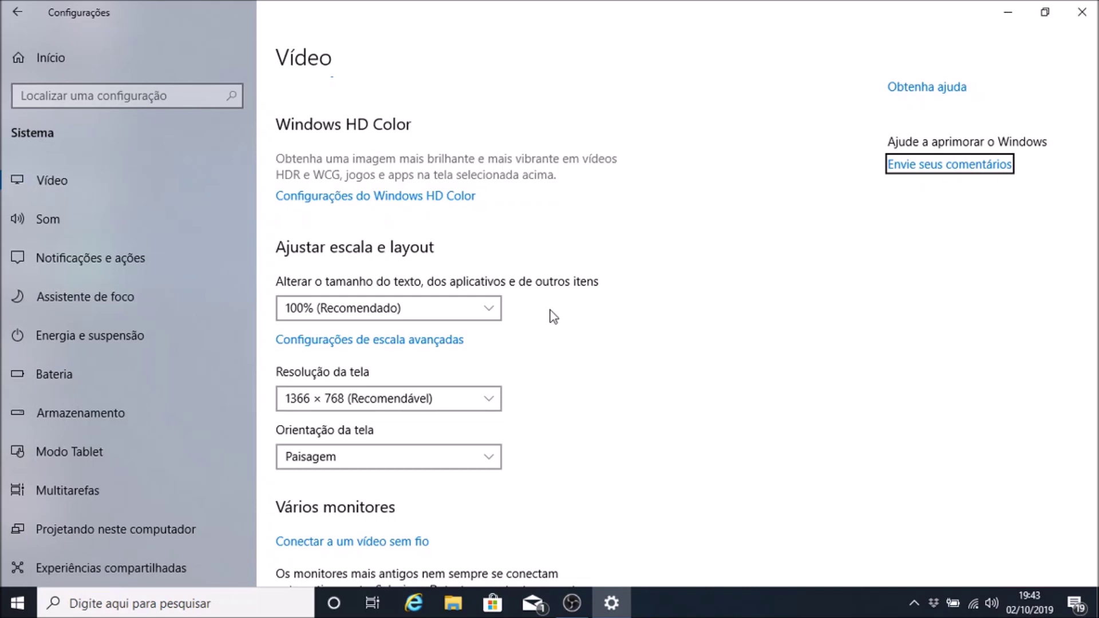
key(shift+Tab)
key(shift+Tab)
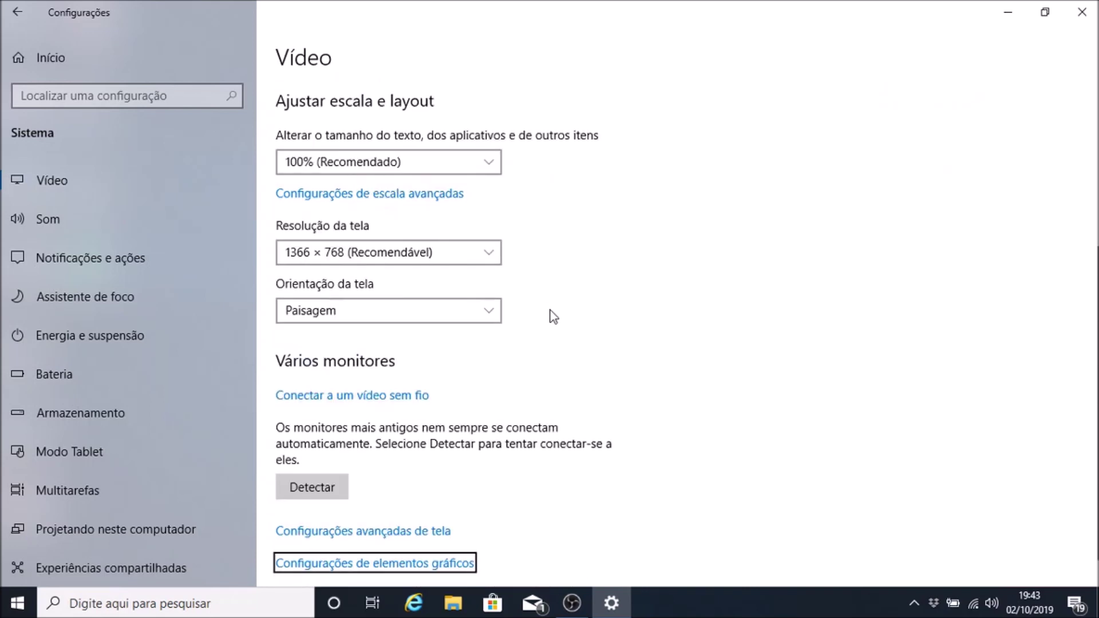
key(shift+Tab)
key(shift+Tab)
key(shift+Tab)
key(shift+Tab)
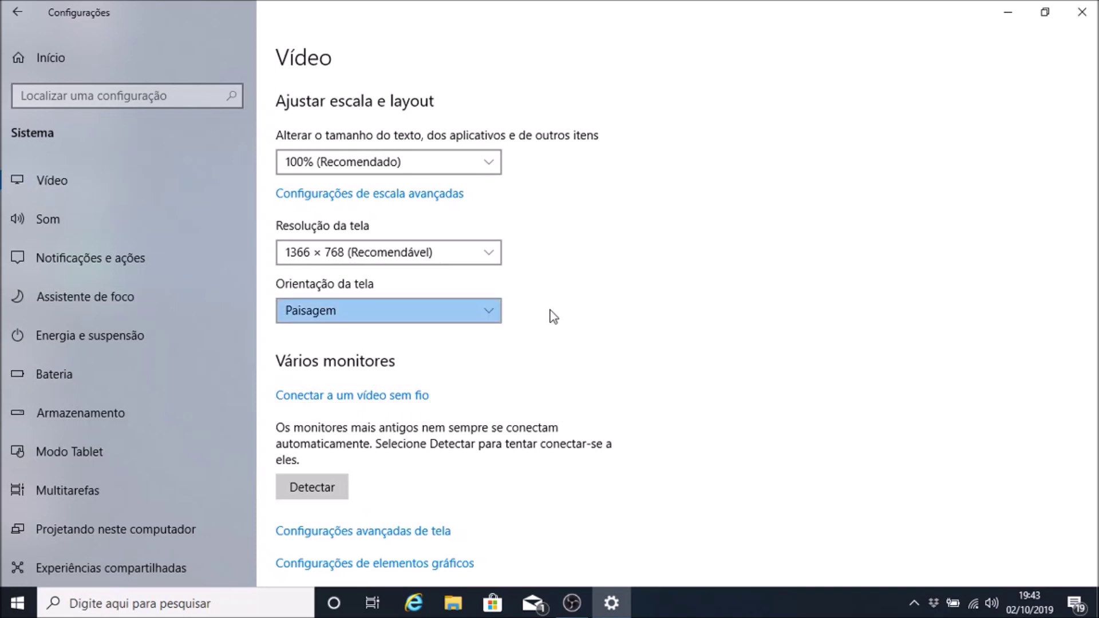
key(shift+Tab)
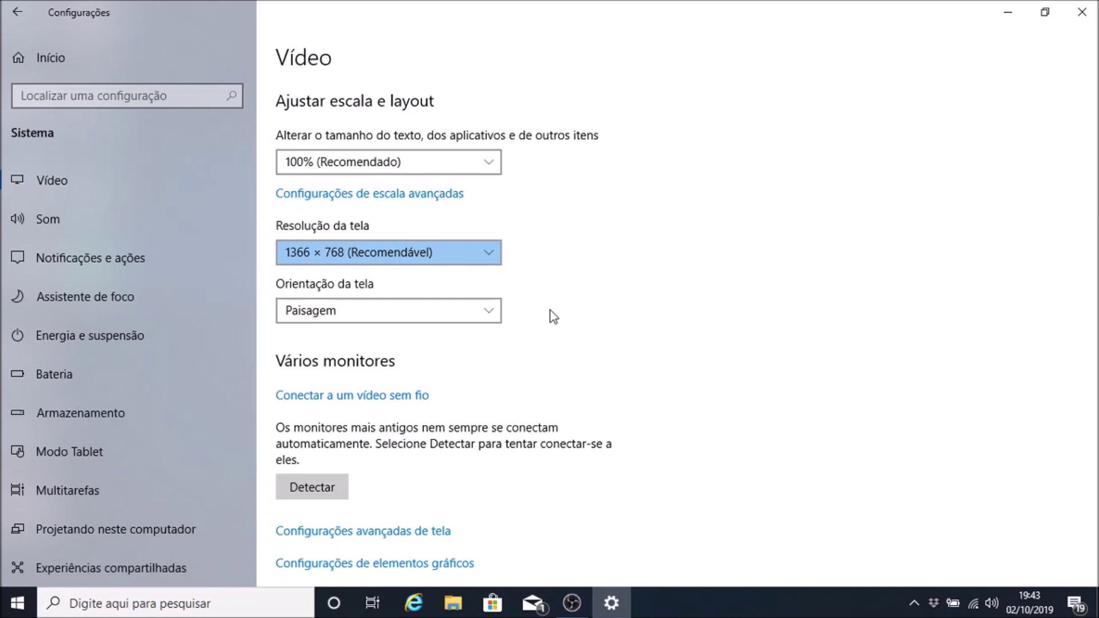
key(Tab)
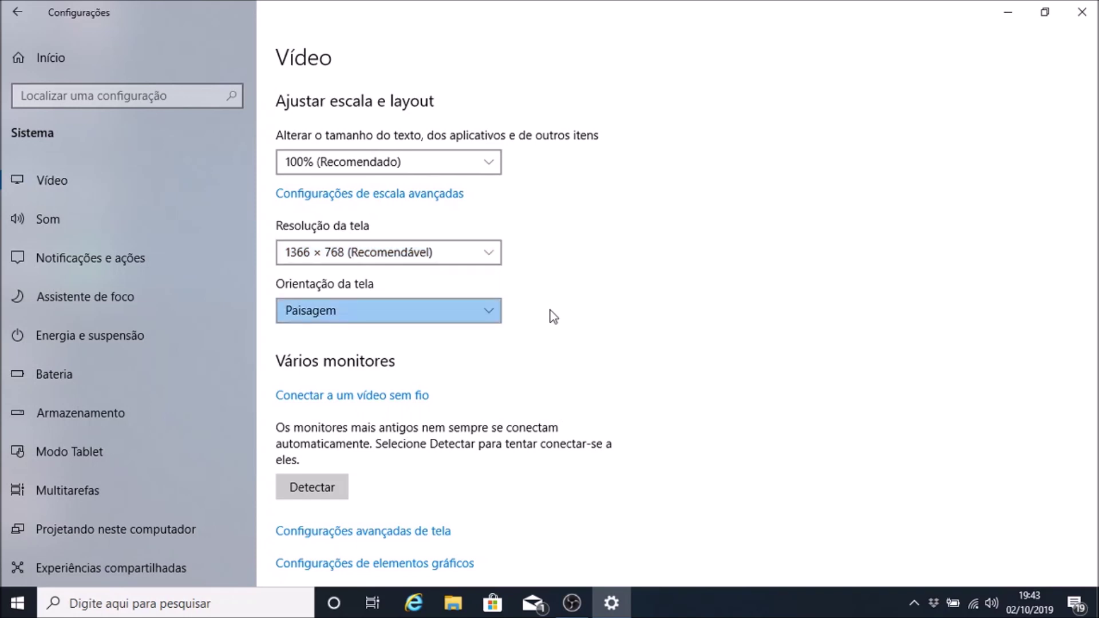